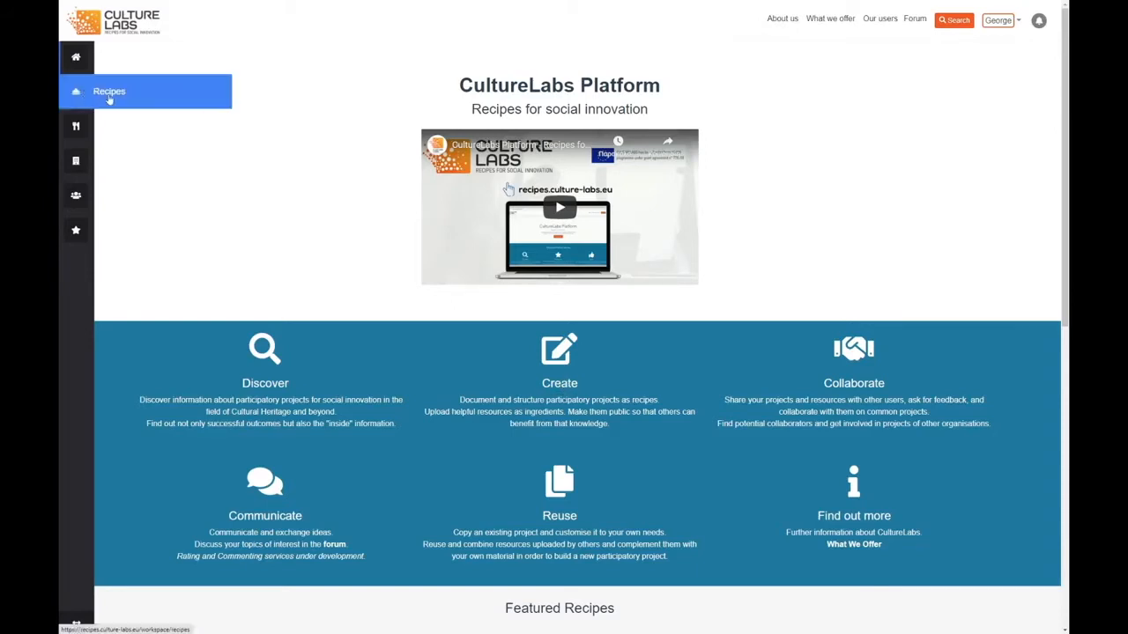
Start a new recipe in the Recipes workspace and title it "Life of Women in India".
click(118, 96)
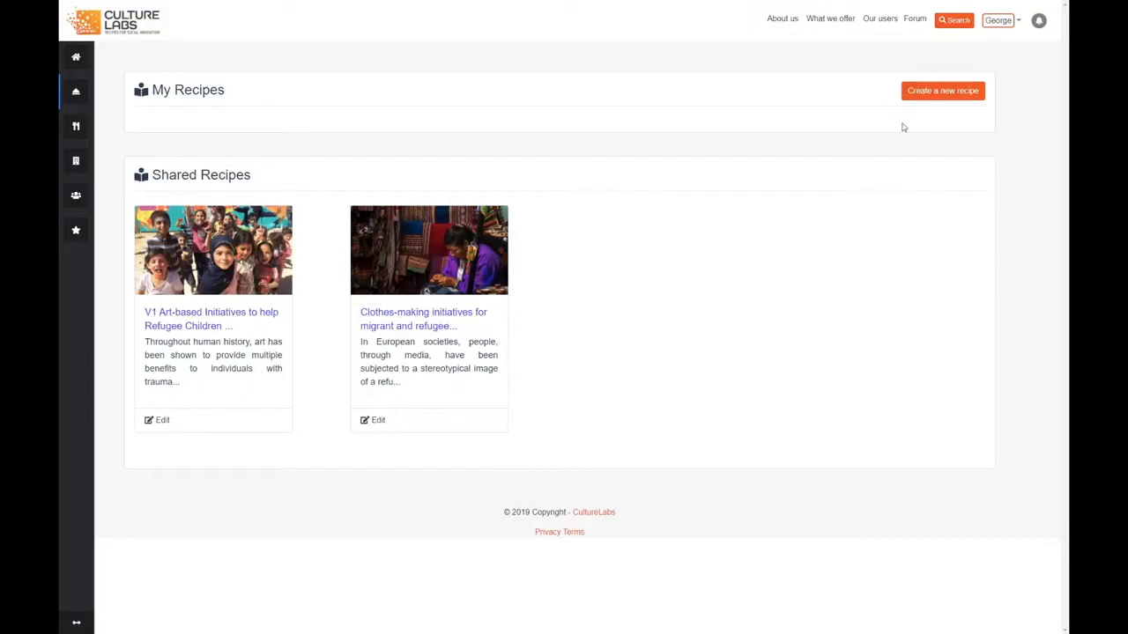
click(952, 92)
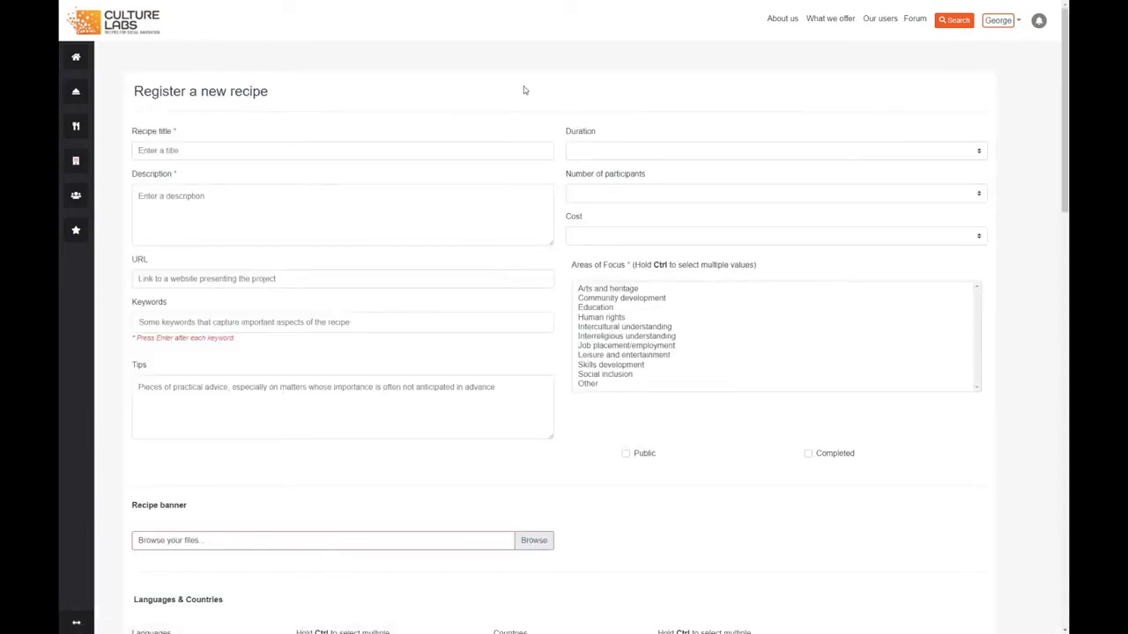
click(338, 147)
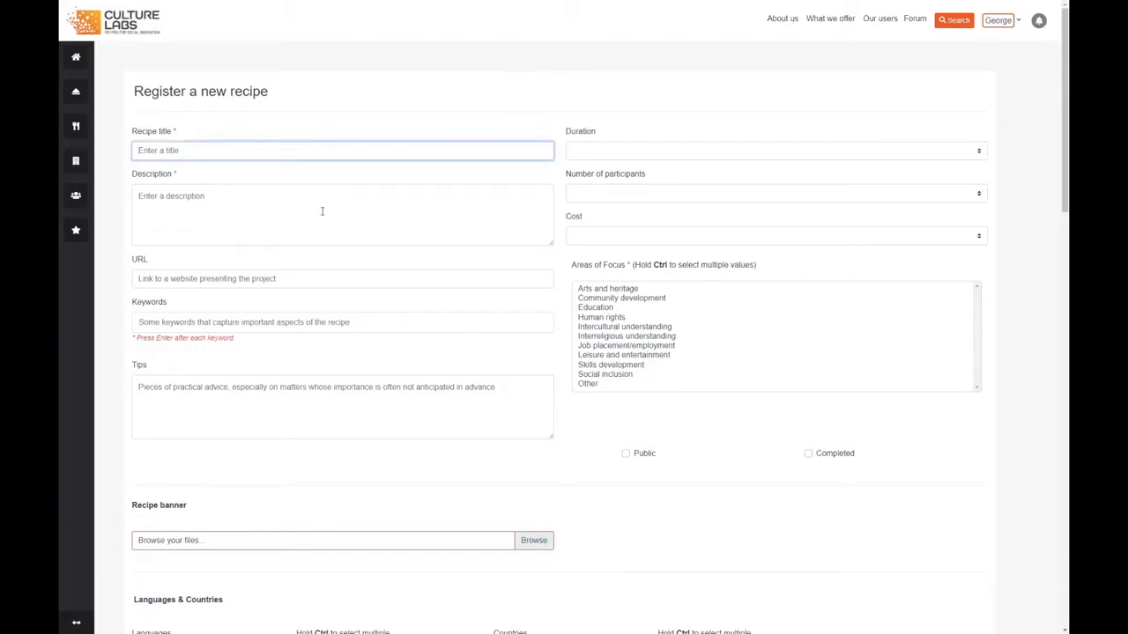
text(Life of Women in India)
Enter "Life of Indian Women" as the recipe's description.
click(317, 211)
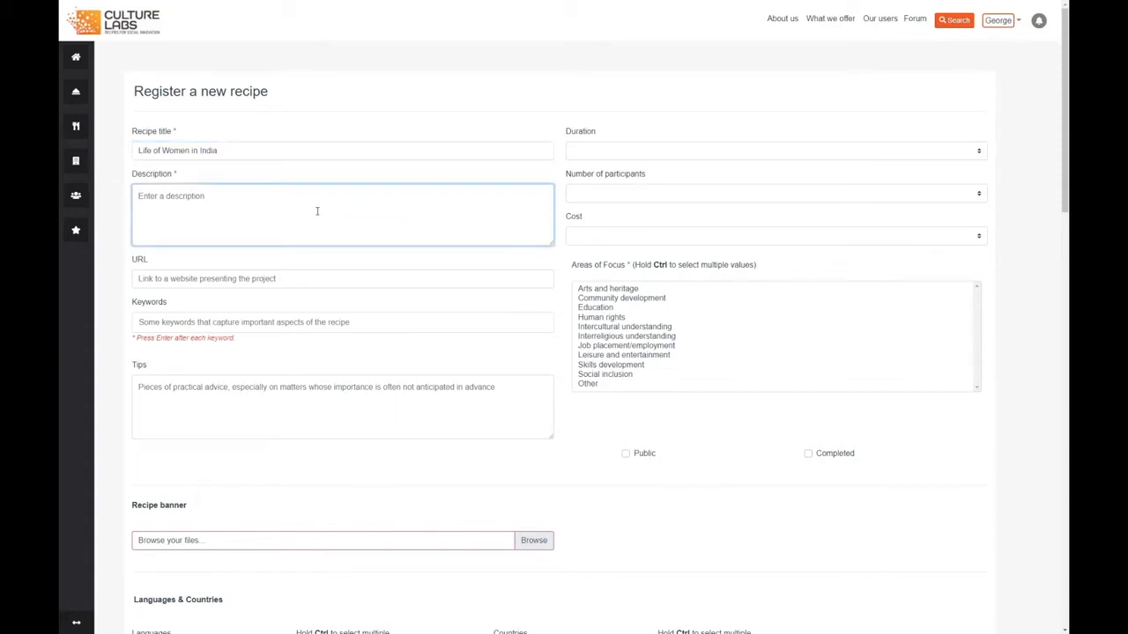
text(Life of Indian Women)
Choose Interreligious understanding and Leisure and entertainment as the recipe's areas of focus, leaving Human rights deselected.
click(597, 357)
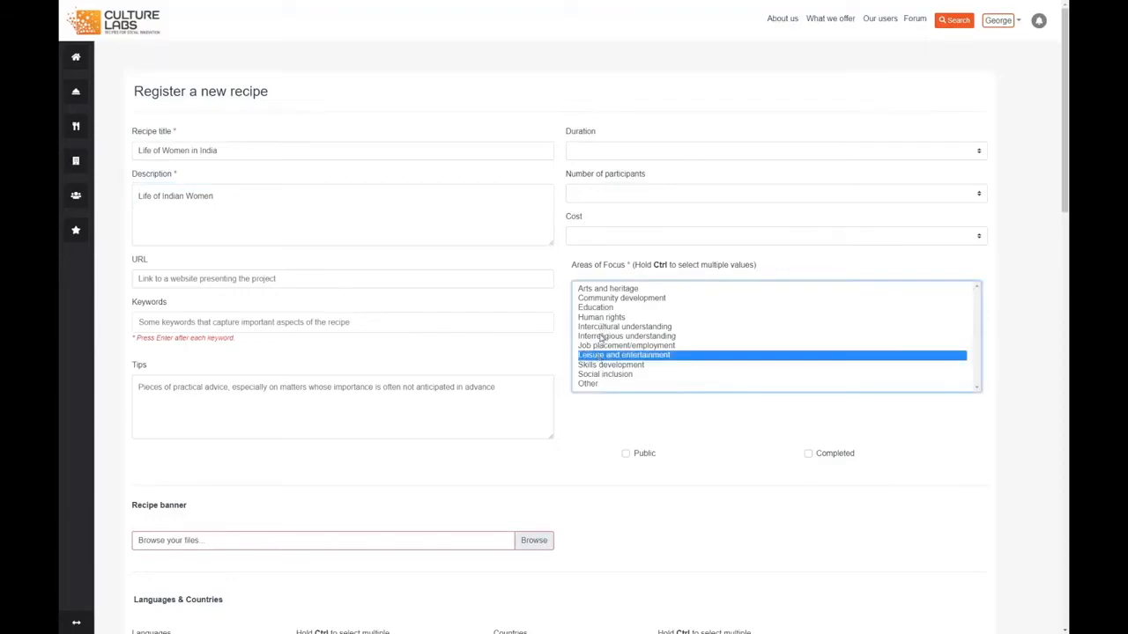
ctrl+click(600, 338)
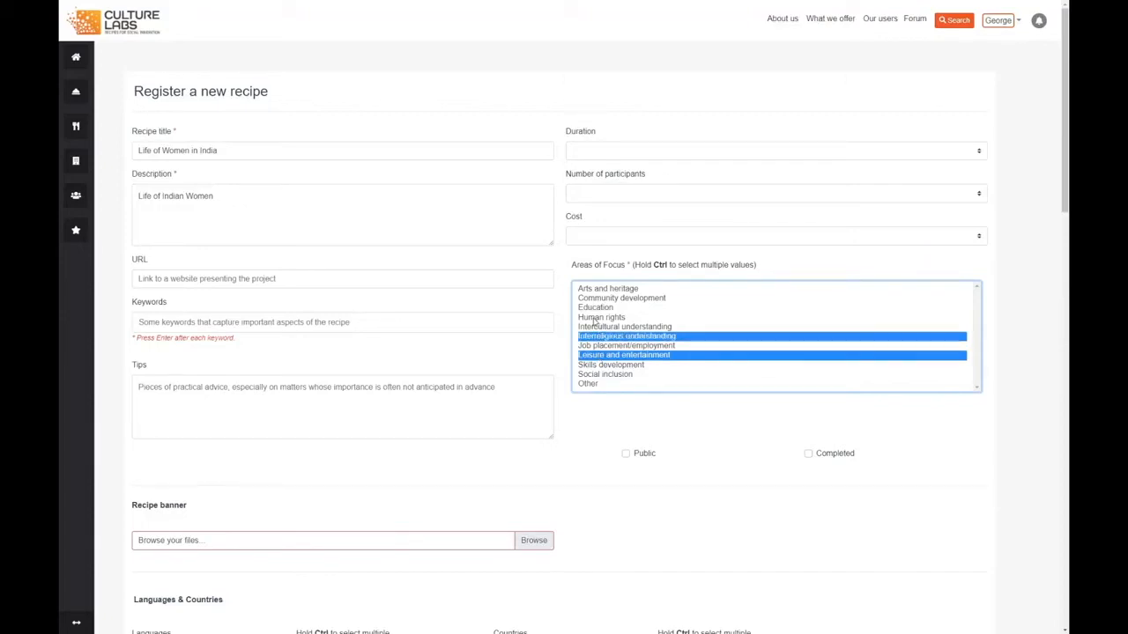
ctrl+click(597, 319)
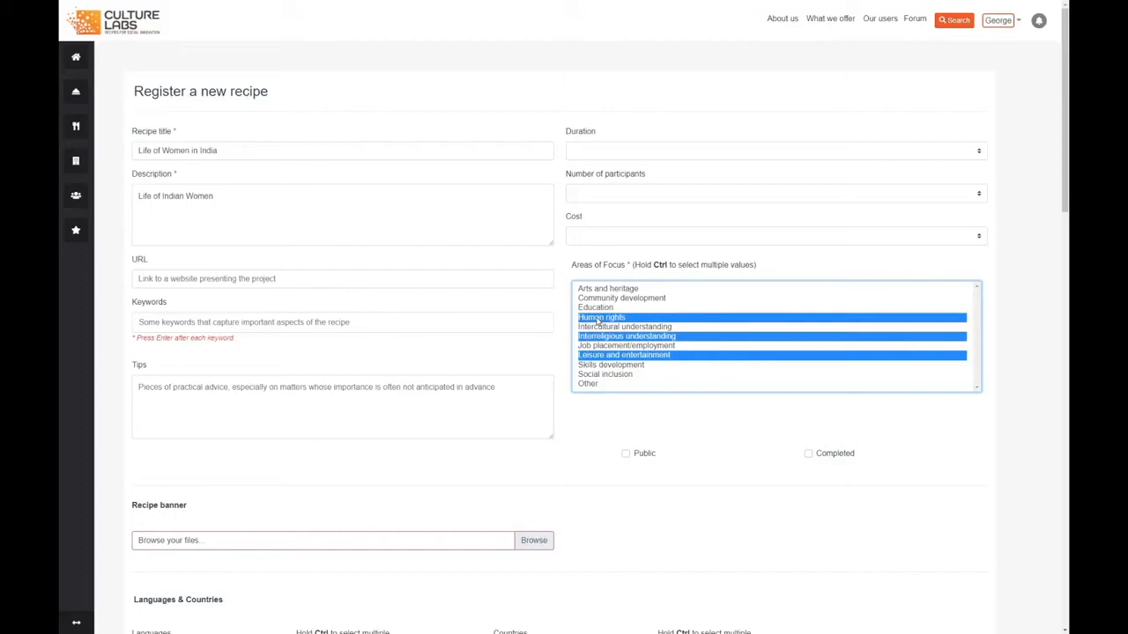
ctrl+click(598, 319)
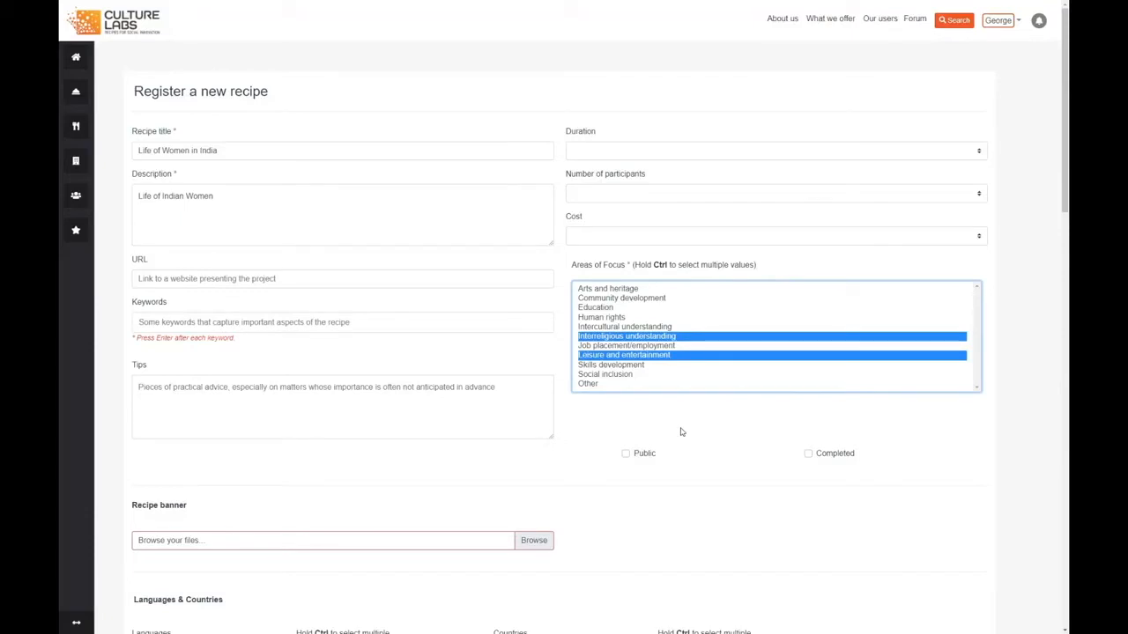
Attach the Unsplash JPG photo from the Desktop folder as the recipe banner.
scroll(346, 382, down, 2)
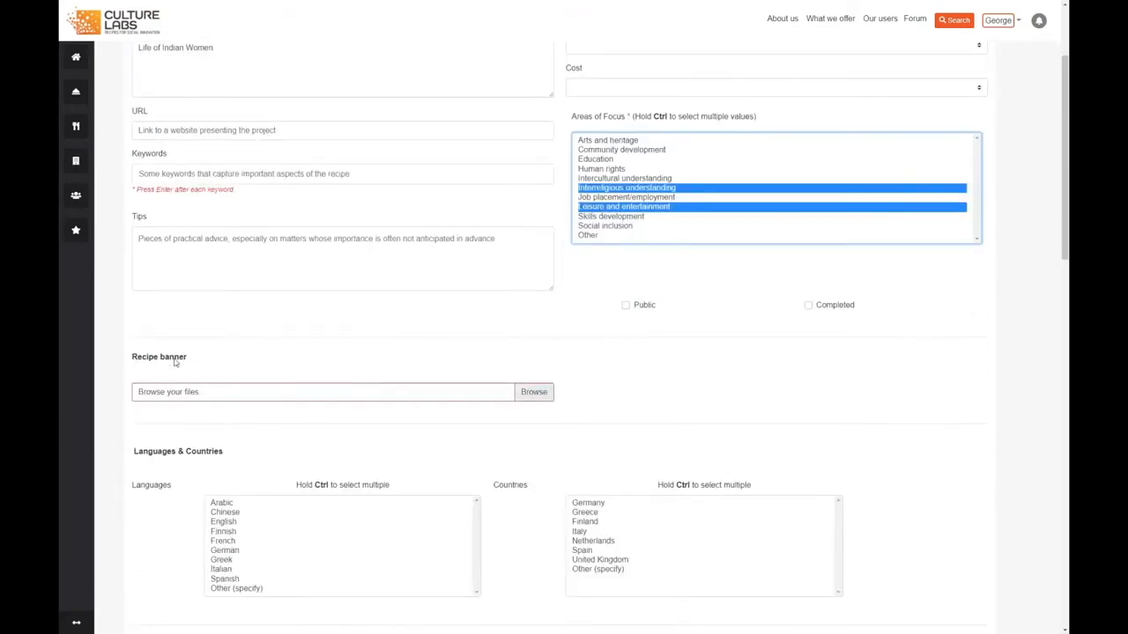
click(534, 392)
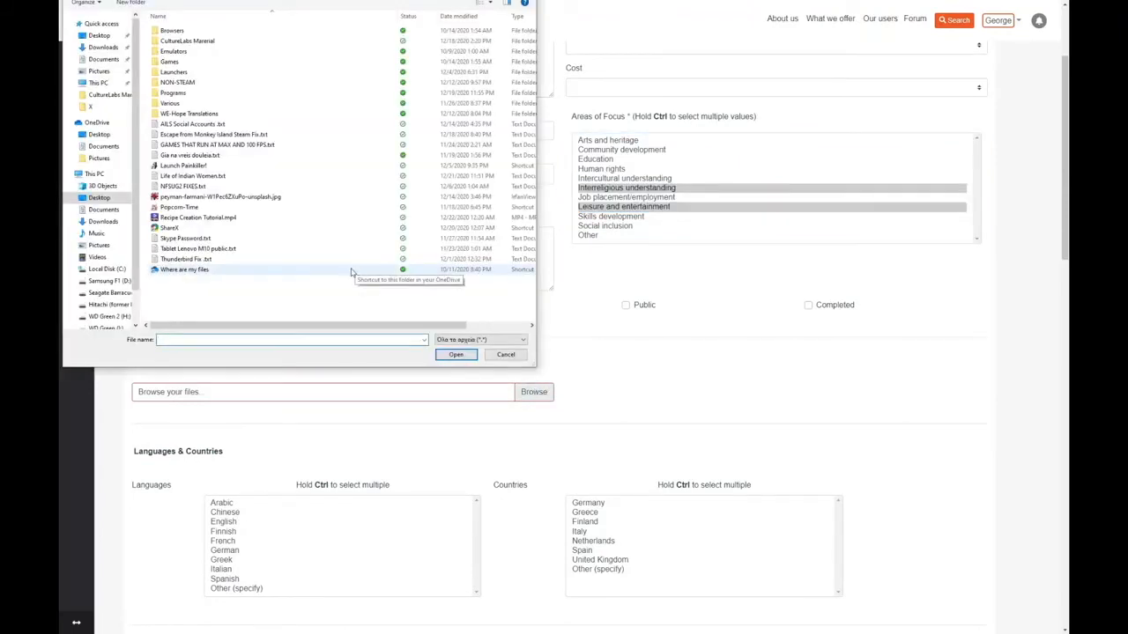
click(228, 198)
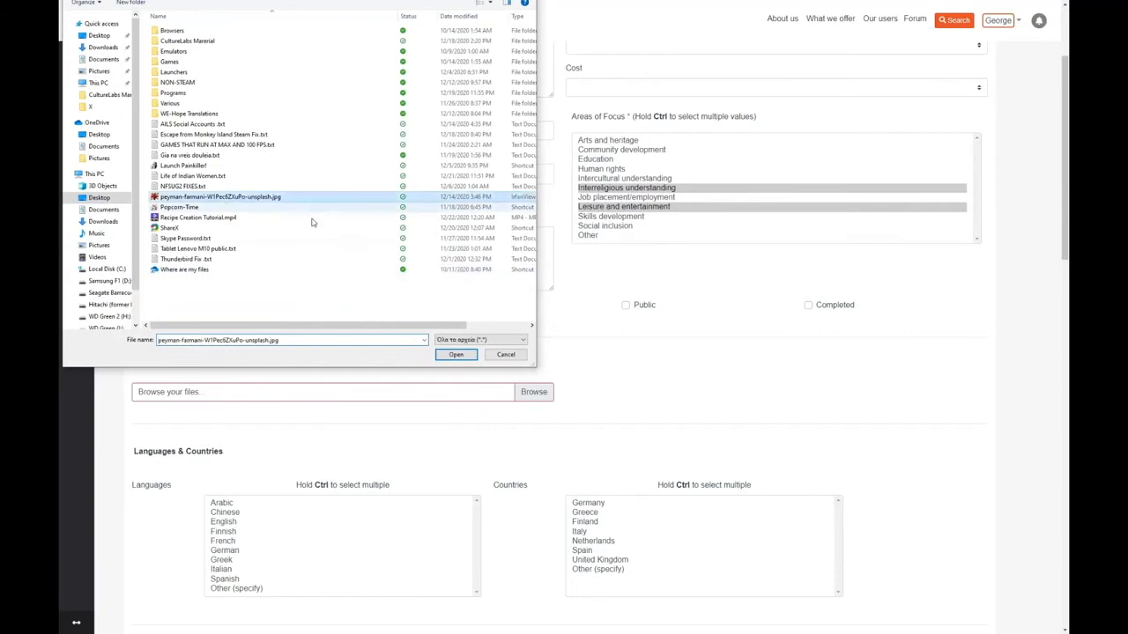
click(450, 354)
Select Greek and English as the recipe's languages, and Greece and United Kingdom as its countries.
scroll(423, 322, down, 3)
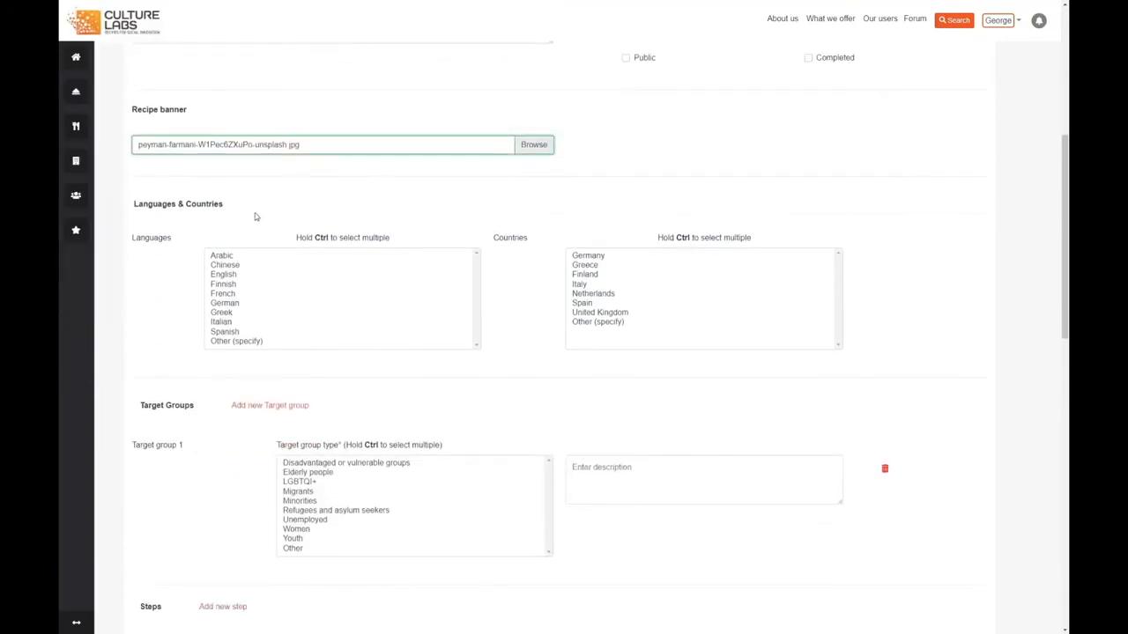
click(228, 313)
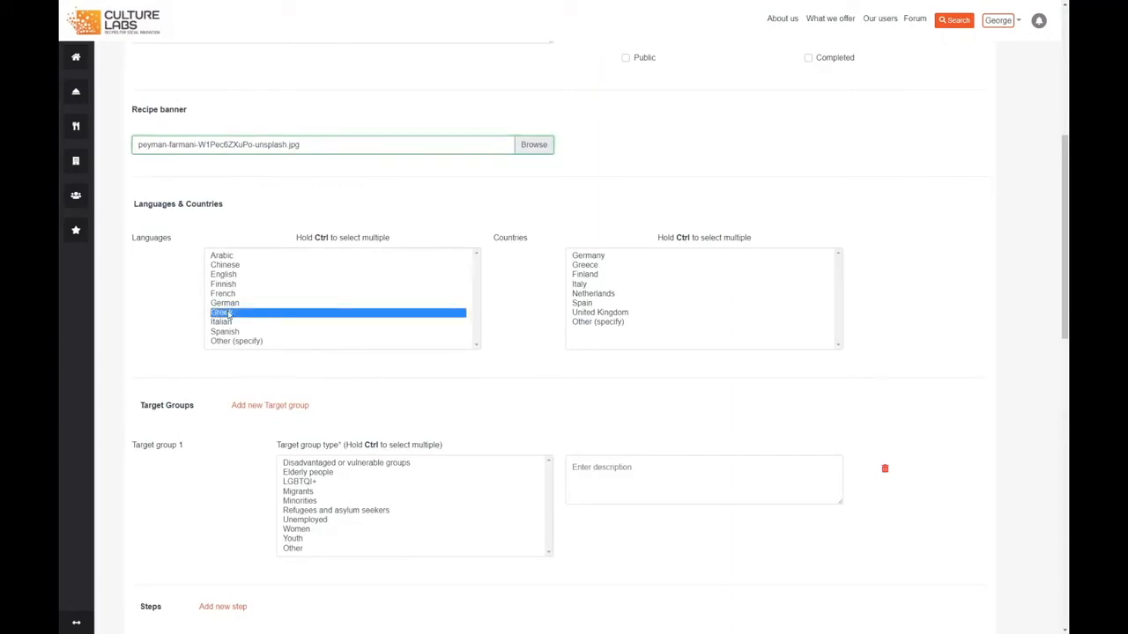
click(593, 266)
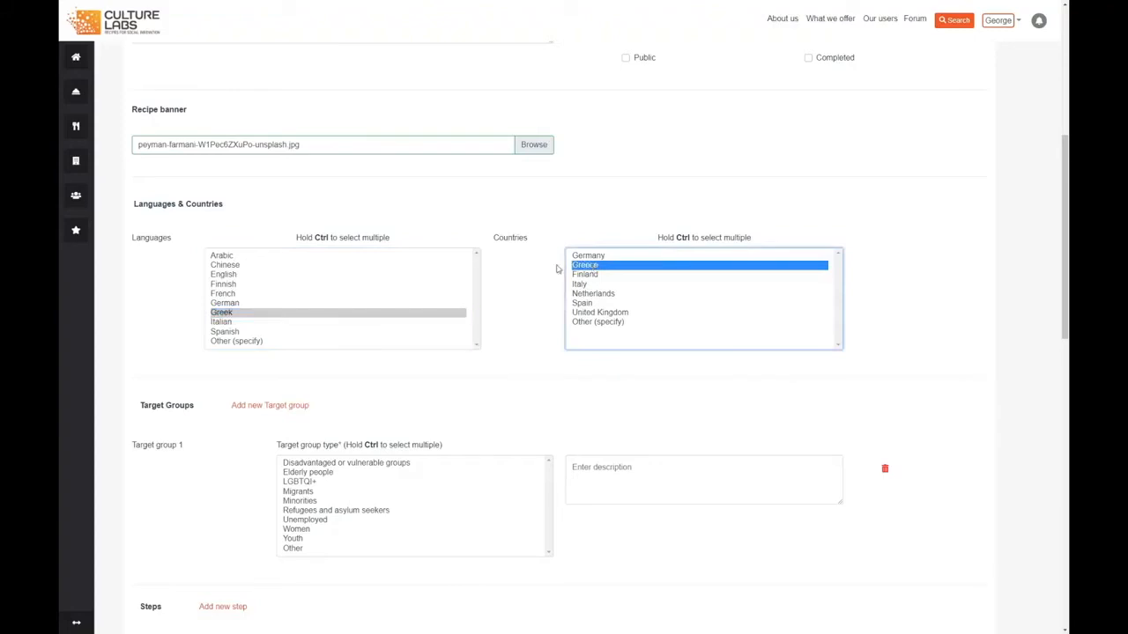
ctrl+click(223, 275)
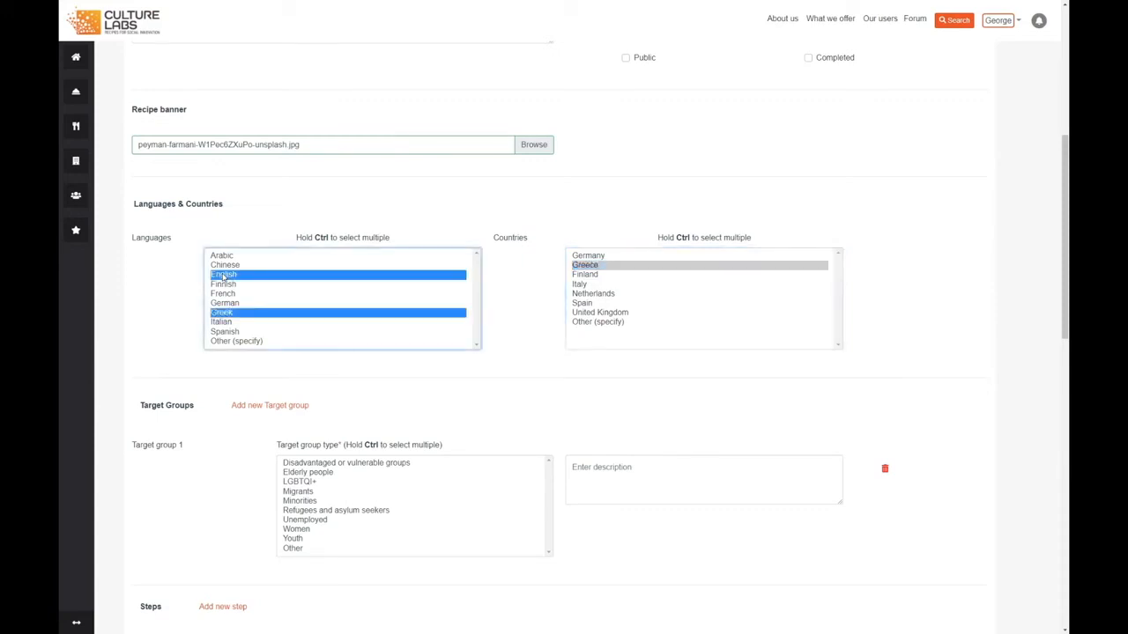
ctrl+click(596, 313)
Set the type of Target group 1 to both Women and Youth.
scroll(150, 414, down, 2)
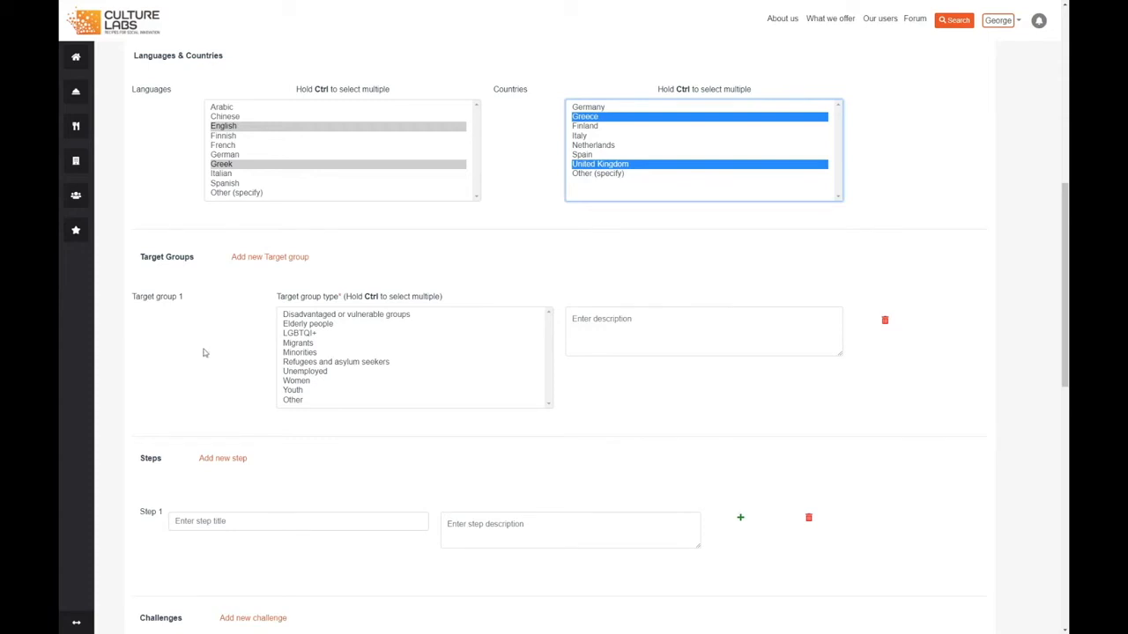
click(301, 382)
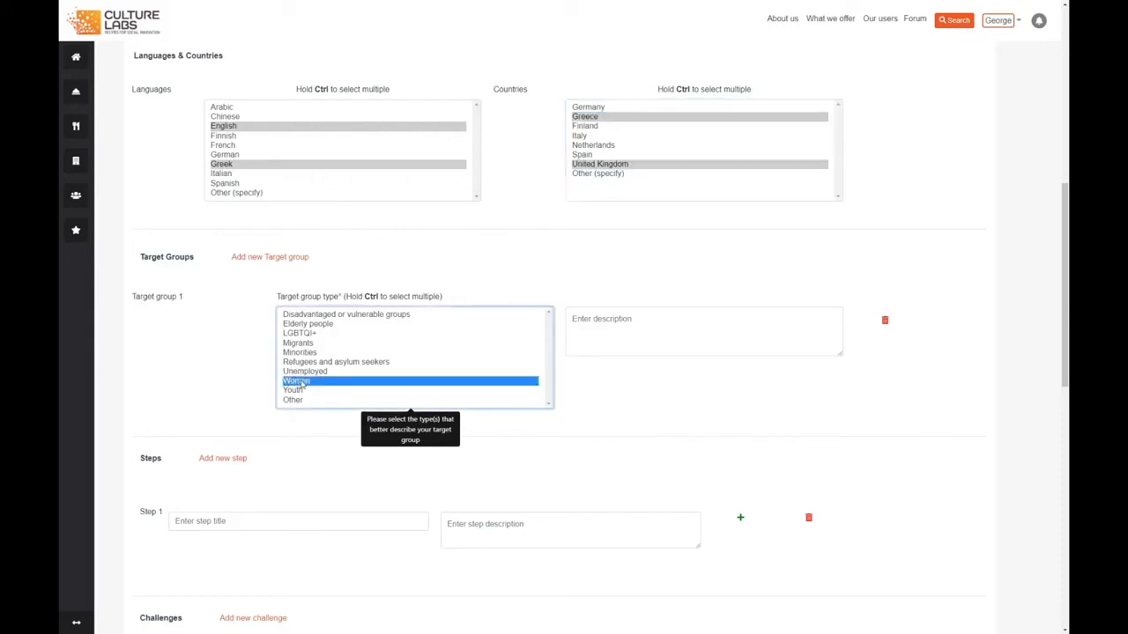
ctrl+click(291, 390)
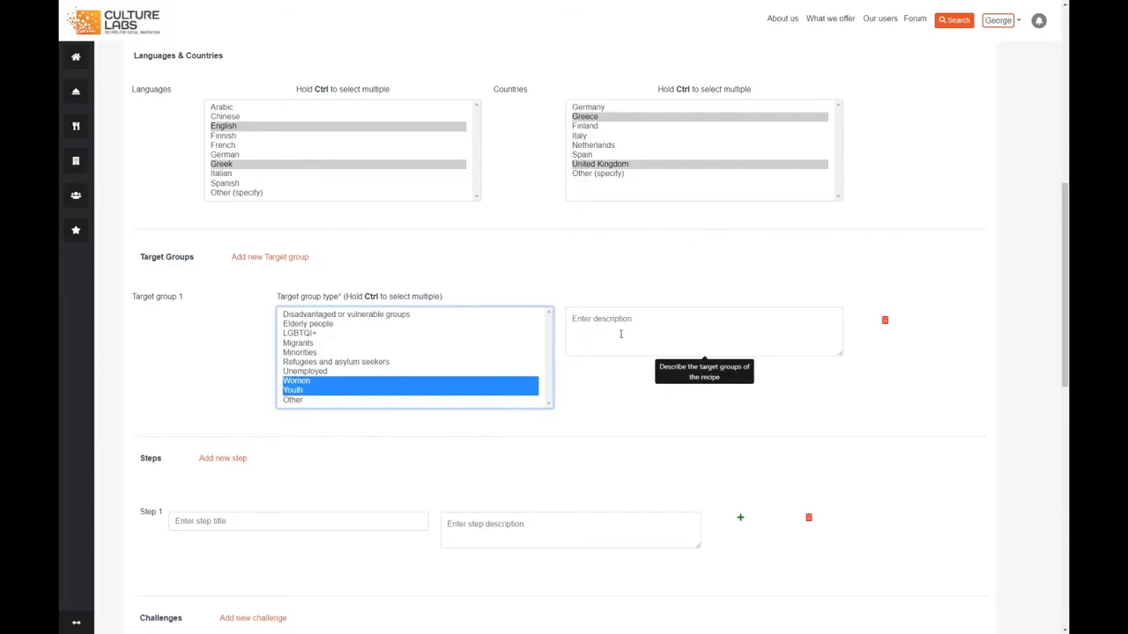
Add a new challenge entry to the recipe's Challenges section.
scroll(347, 396, down, 2)
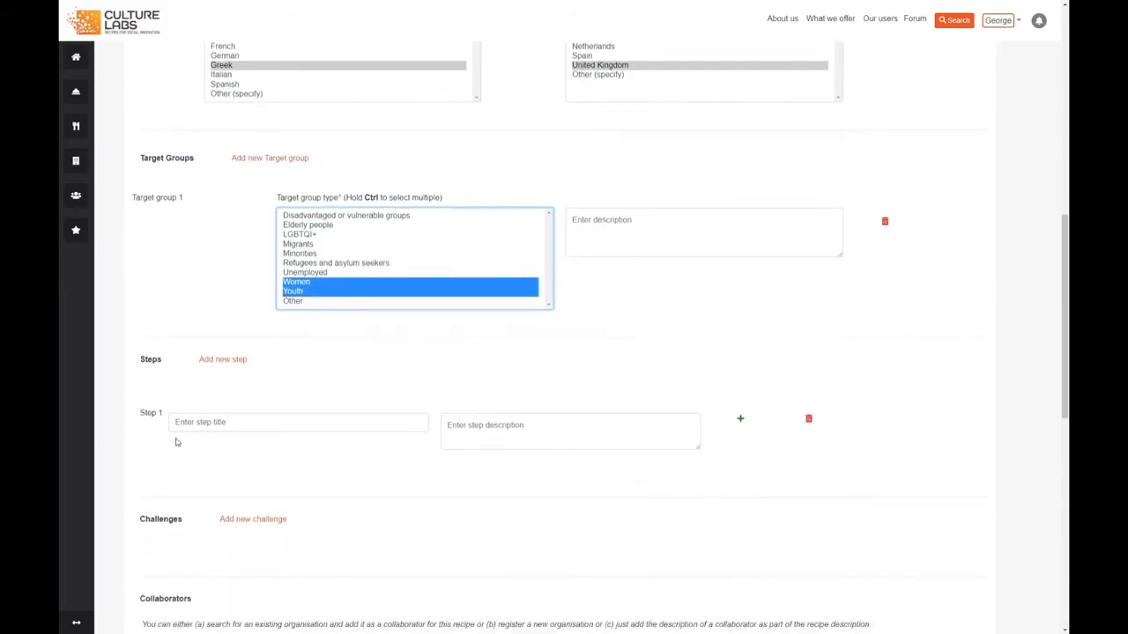
scroll(203, 396, down, 1)
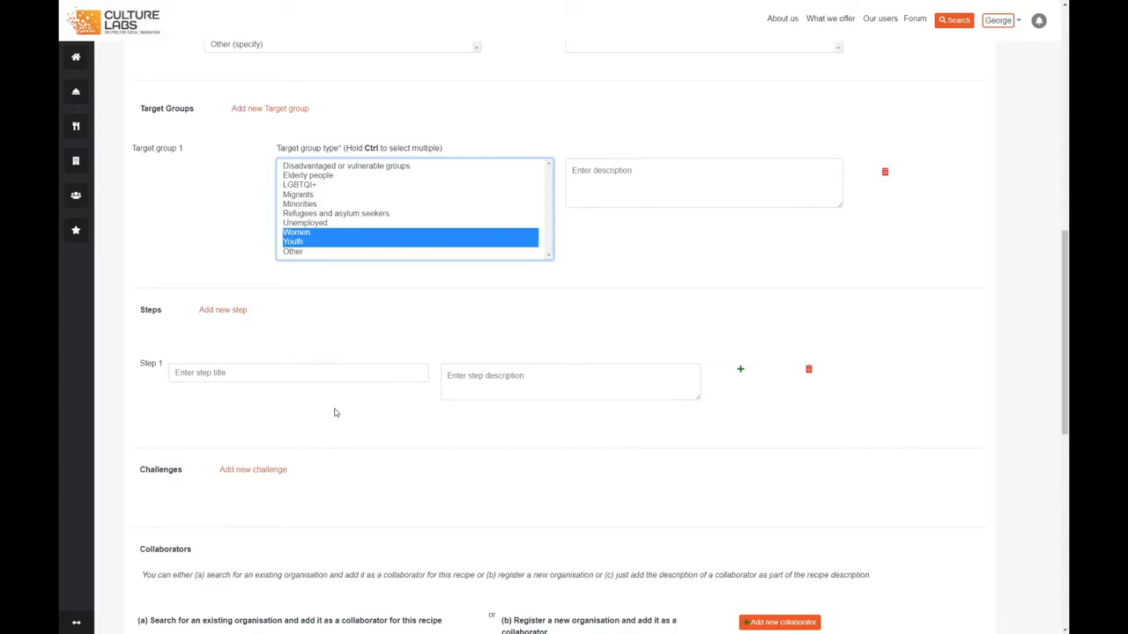
scroll(352, 401, down, 2)
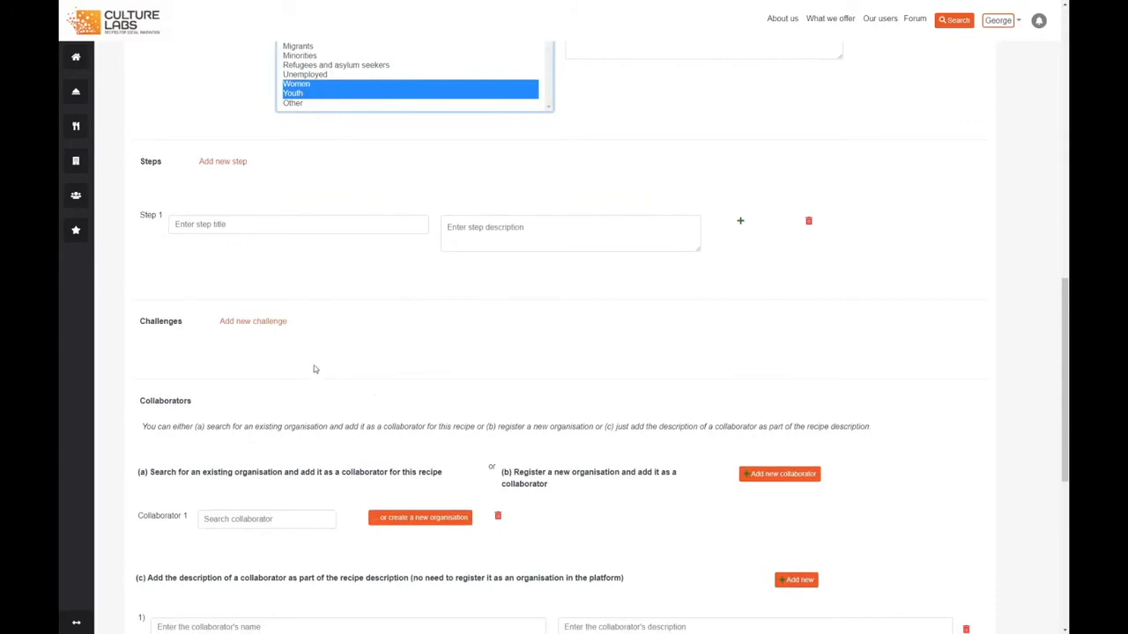
scroll(227, 294, down, 1)
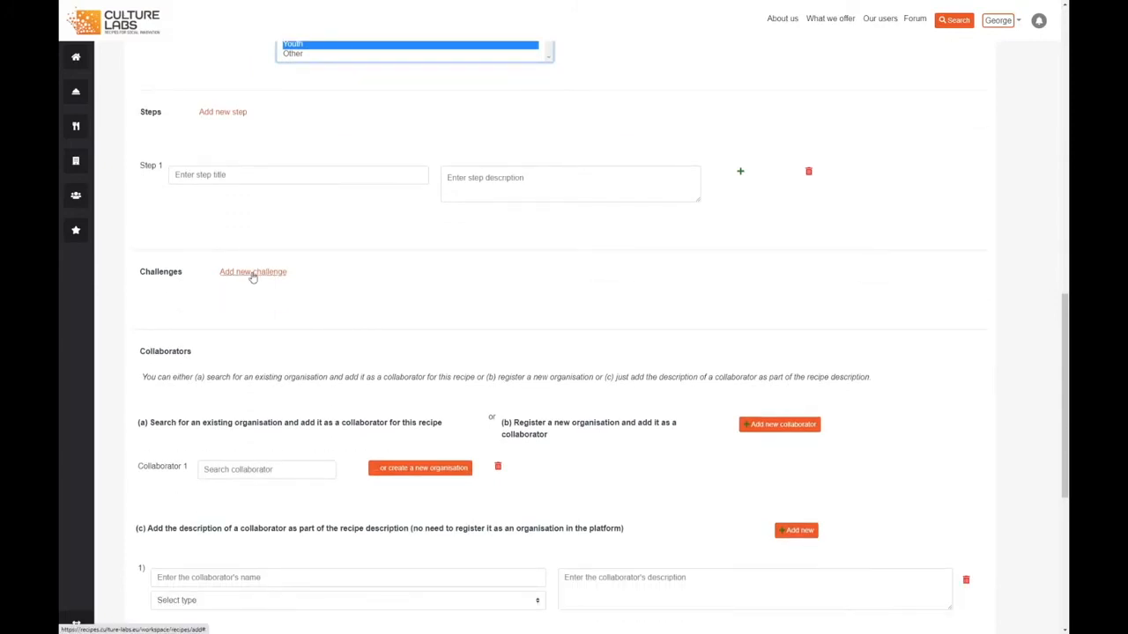
click(253, 273)
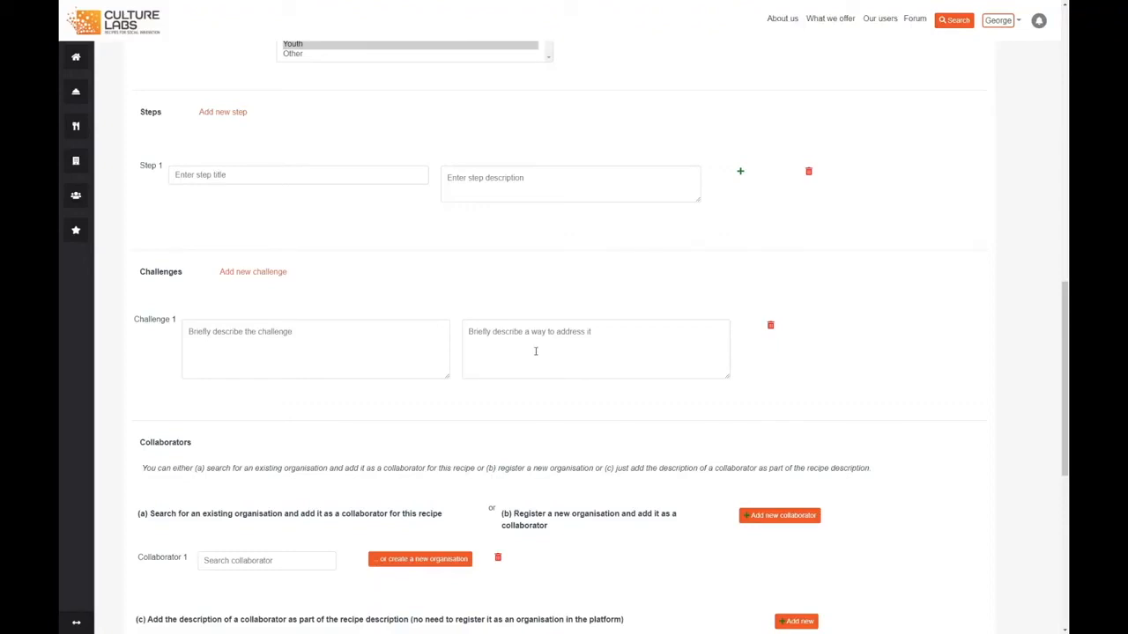
Save the new recipe, leaving collaborators, ingredients and outputs blank, and acknowledge the creation message.
scroll(538, 353, down, 2)
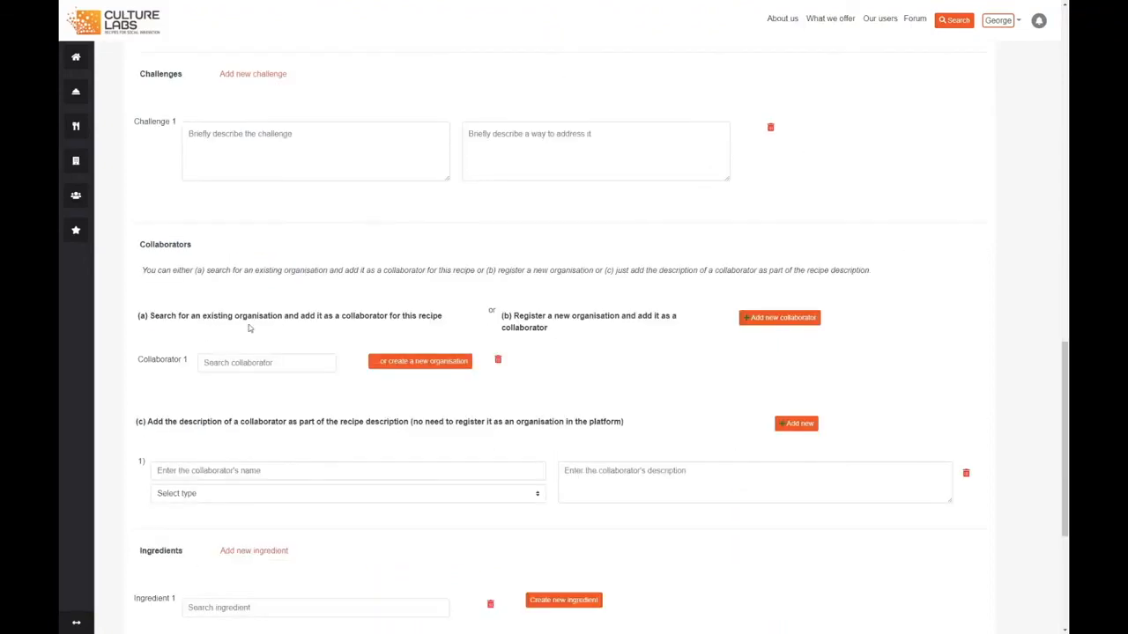
scroll(361, 462, down, 2)
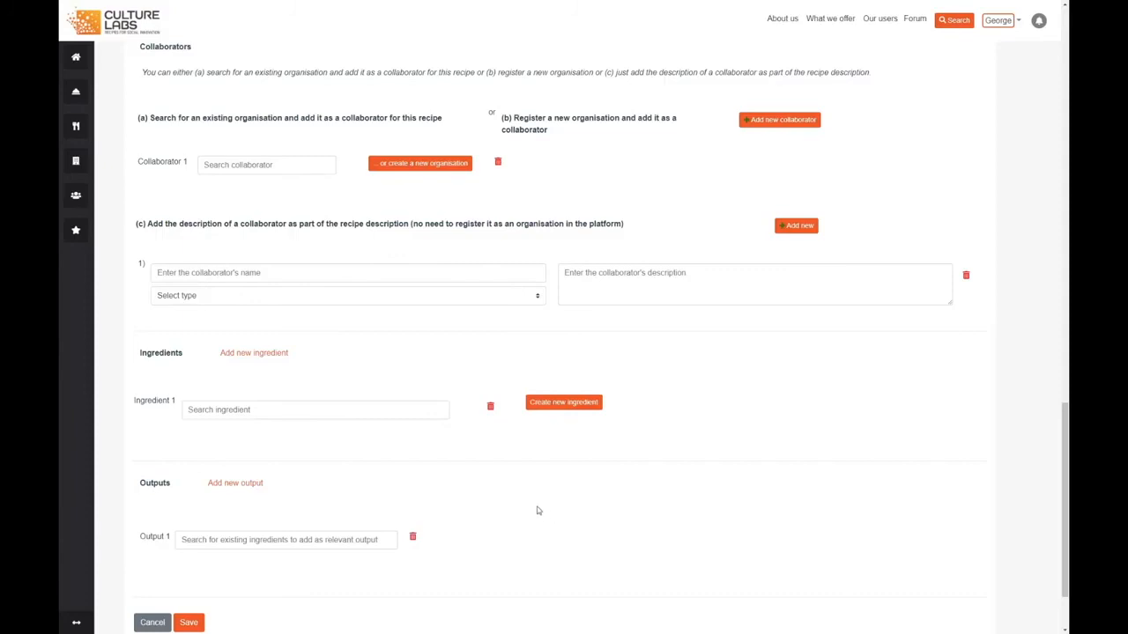
scroll(535, 511, down, 1)
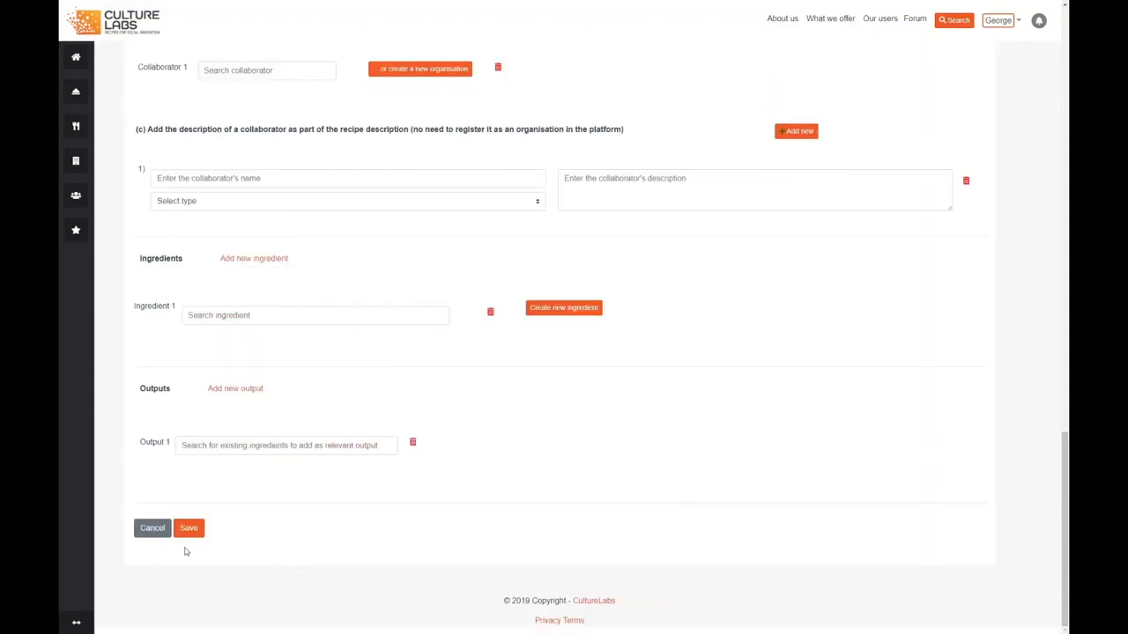
click(189, 529)
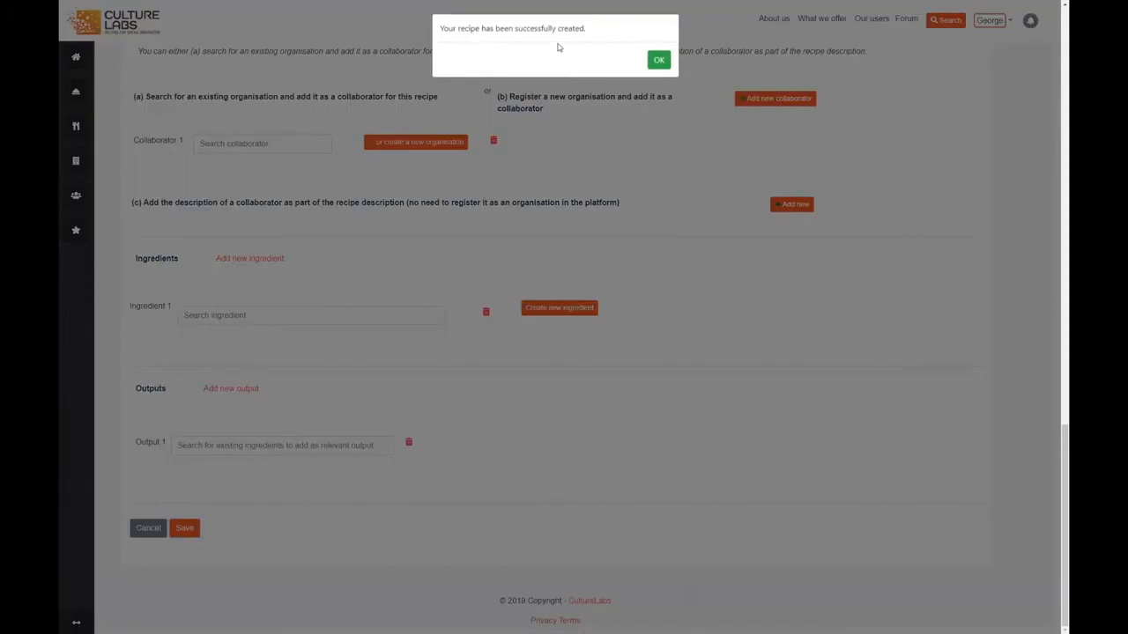
click(661, 63)
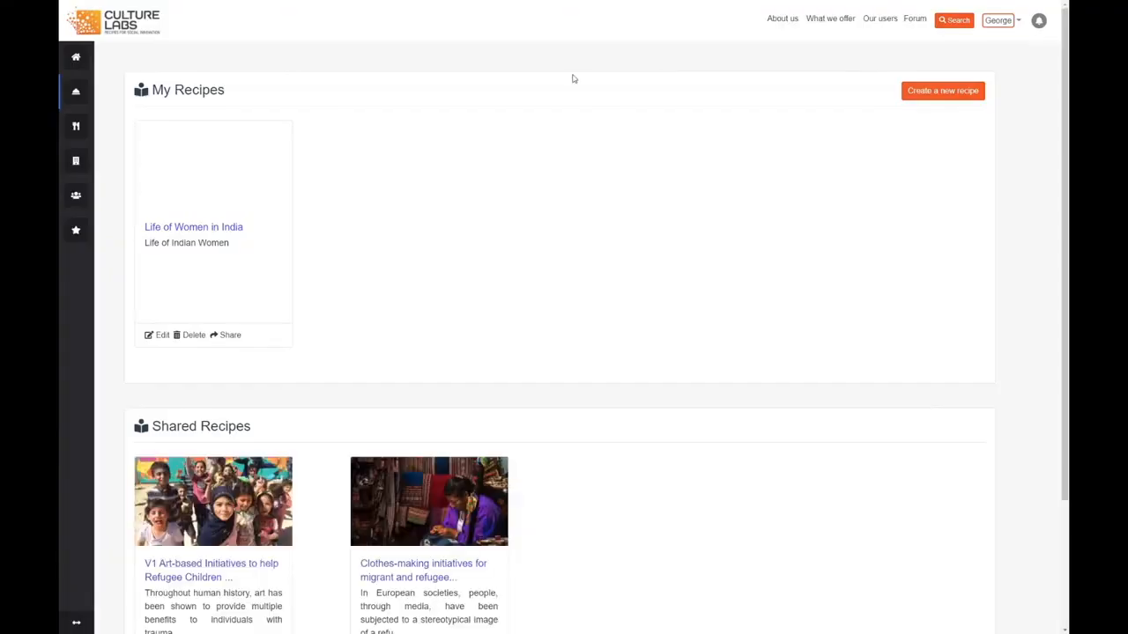
Open the "Life of Women in India" recipe from My Recipes and review its page from banner to comments.
click(229, 227)
scroll(740, 273, down, 6)
scroll(736, 317, down, 3)
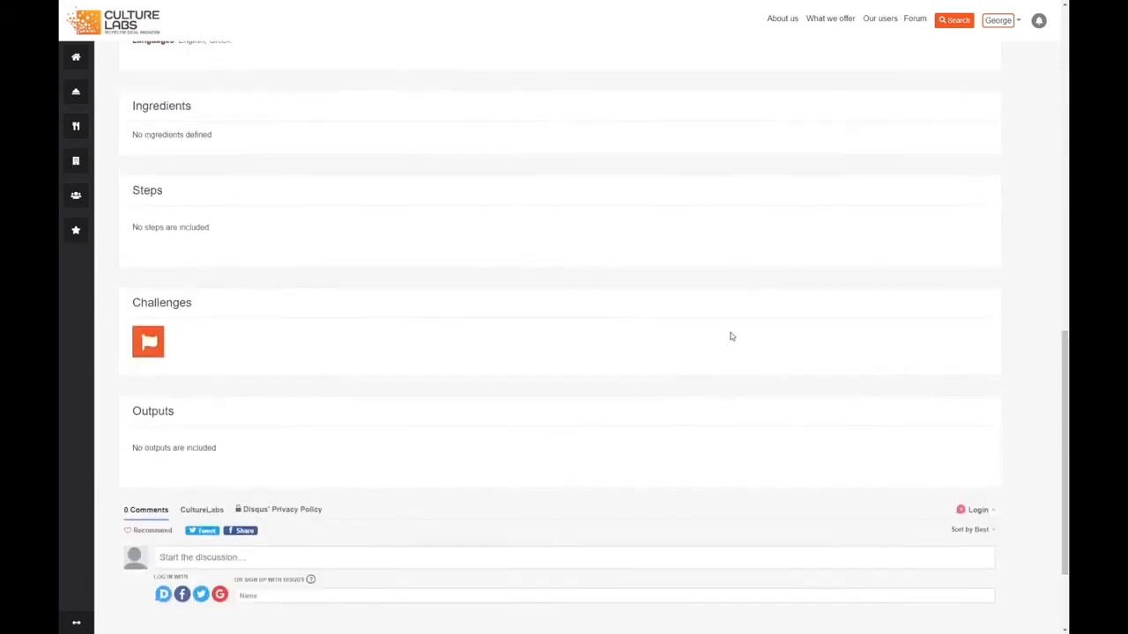
scroll(731, 335, up, 7)
scroll(730, 336, up, 3)
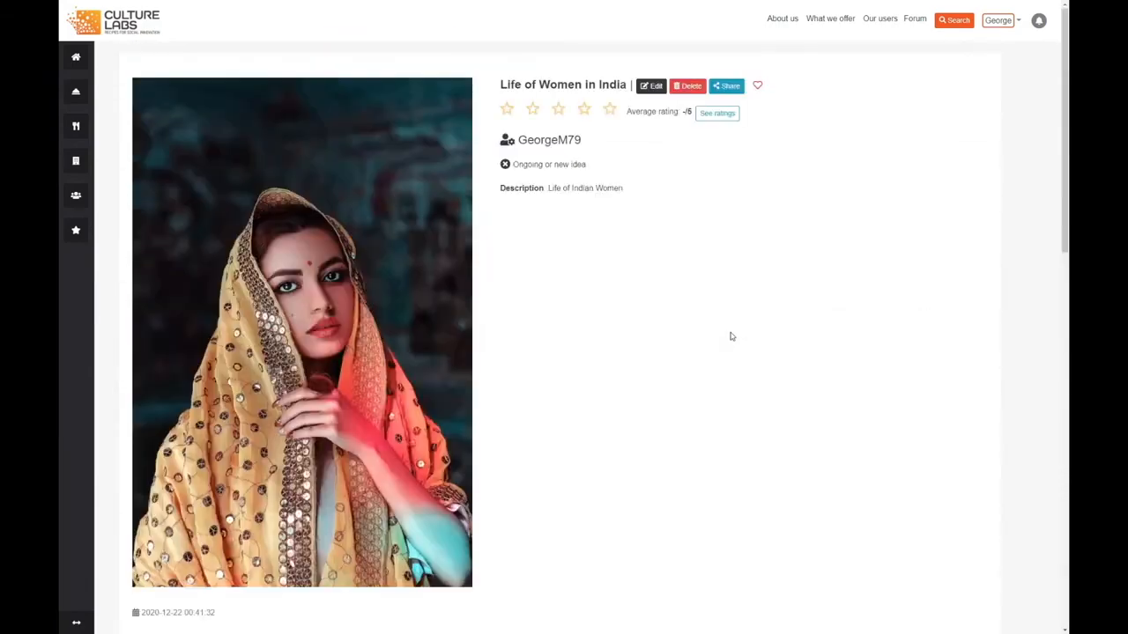